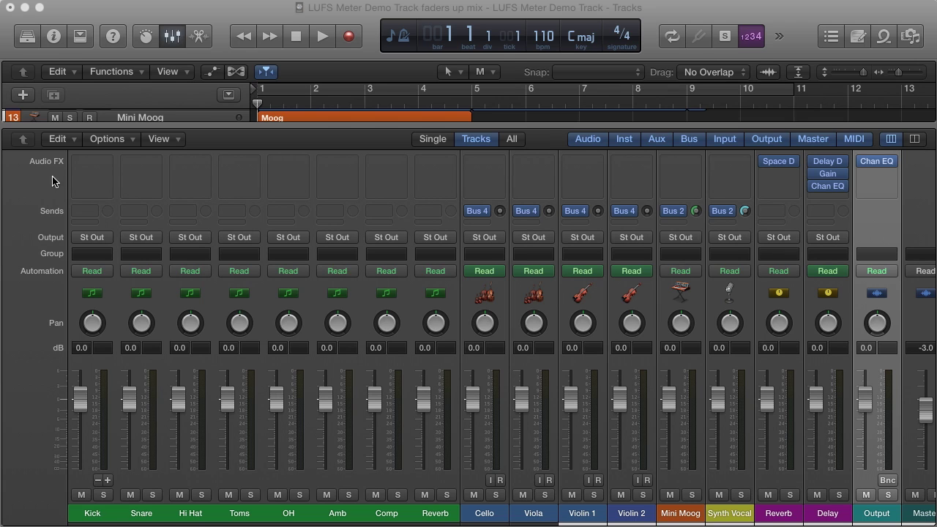
Insert a stereo Klangfreund LUFS Meter on the Kick track's Audio FX slot
click(91, 164)
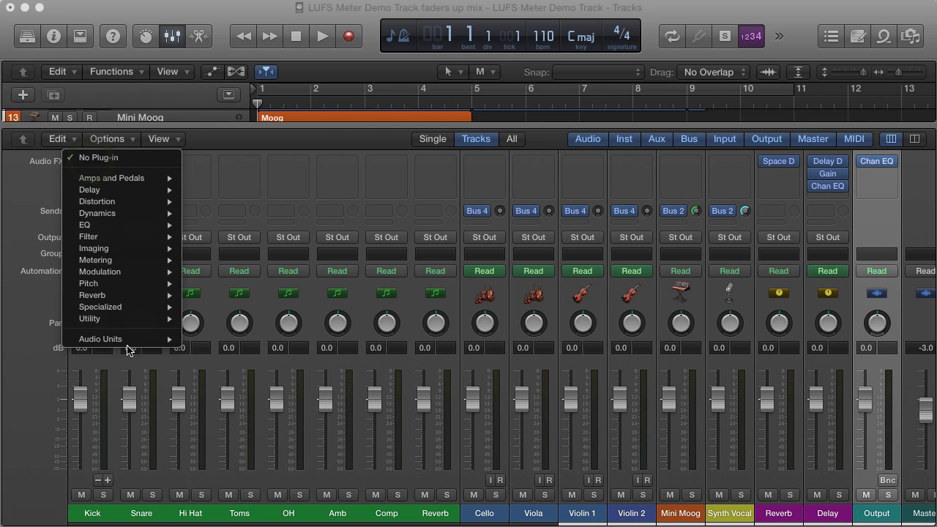
mouse_move(130, 344)
mouse_move(248, 413)
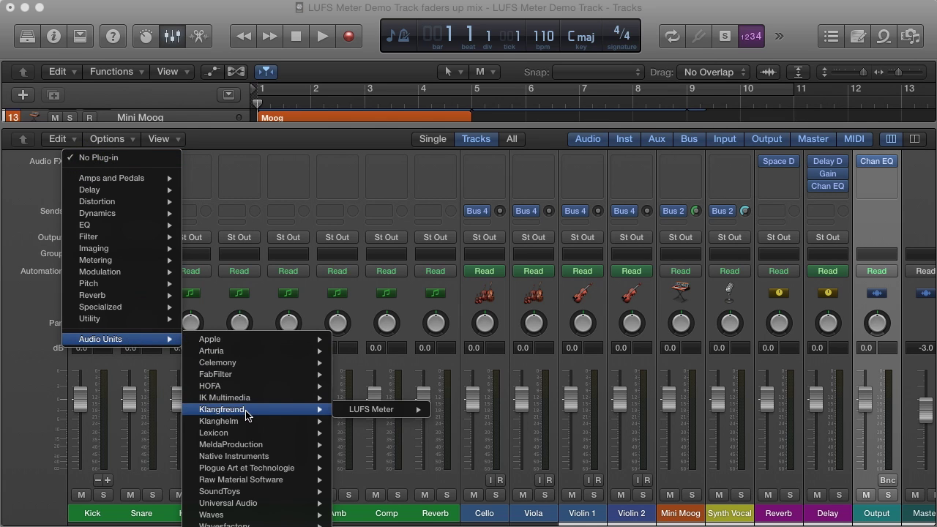
mouse_move(375, 416)
click(463, 415)
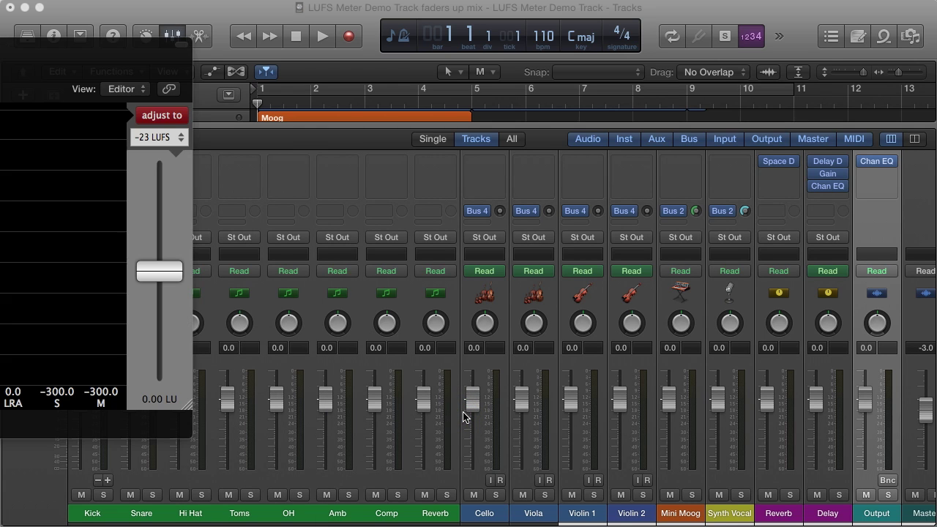
drag(18, 61, 571, 98)
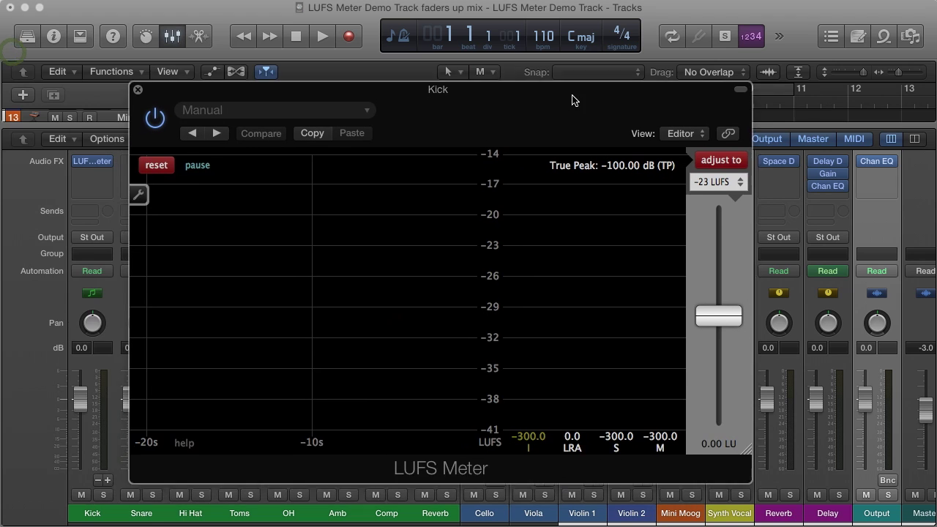
In the meter preferences, turn off True Peak and enable Synchronise adjustment
click(142, 191)
click(252, 235)
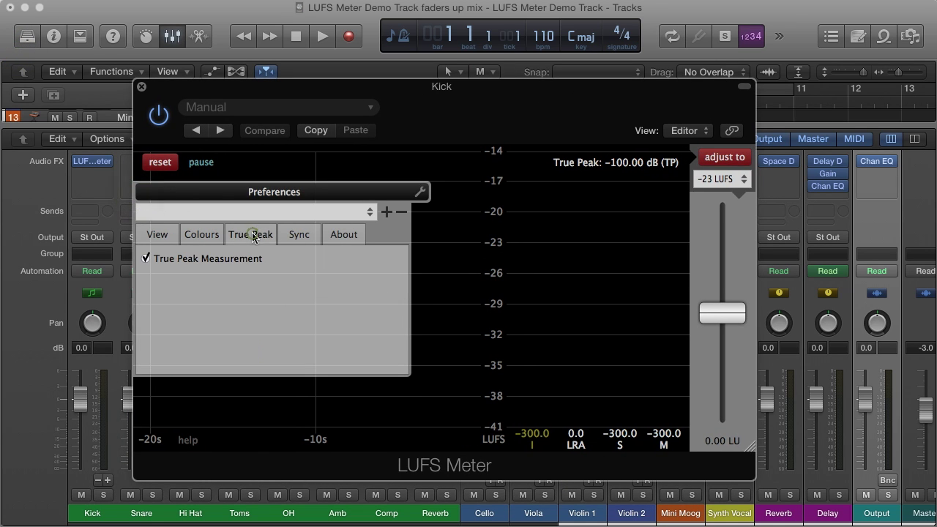
click(195, 267)
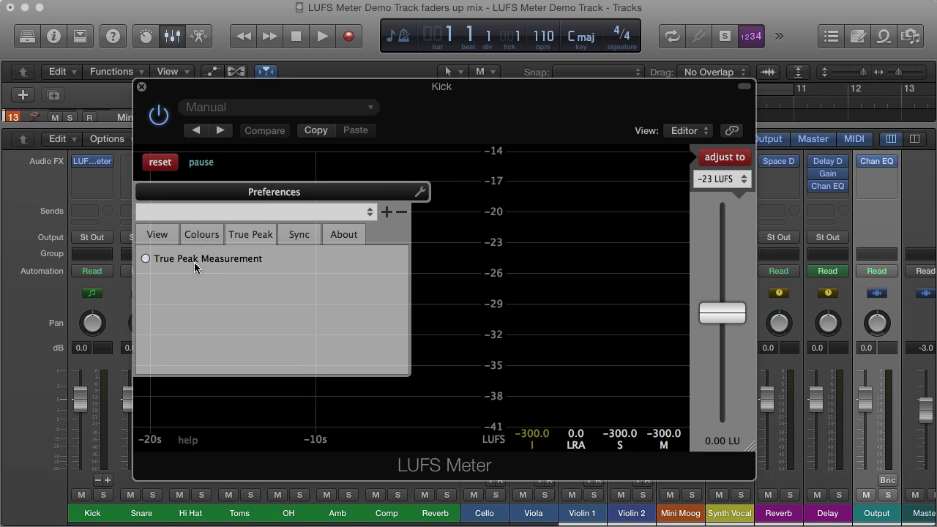
click(305, 236)
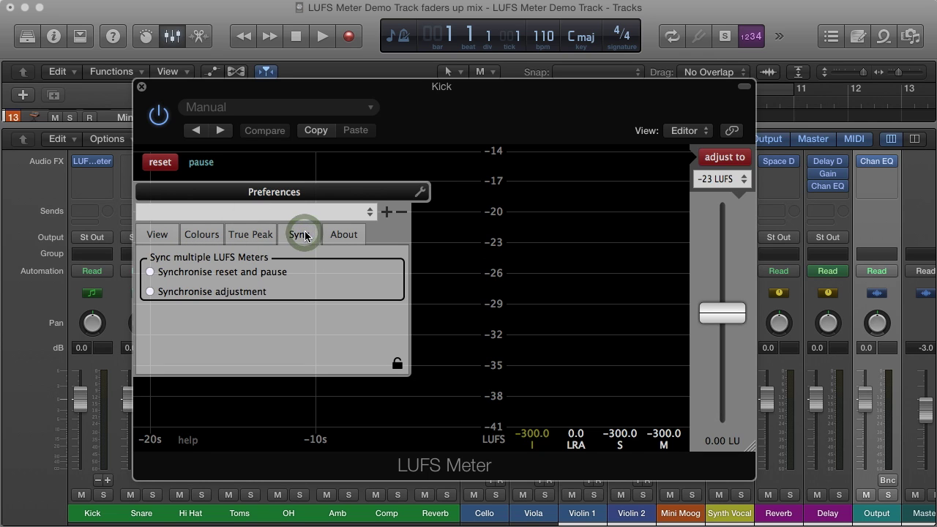
click(237, 292)
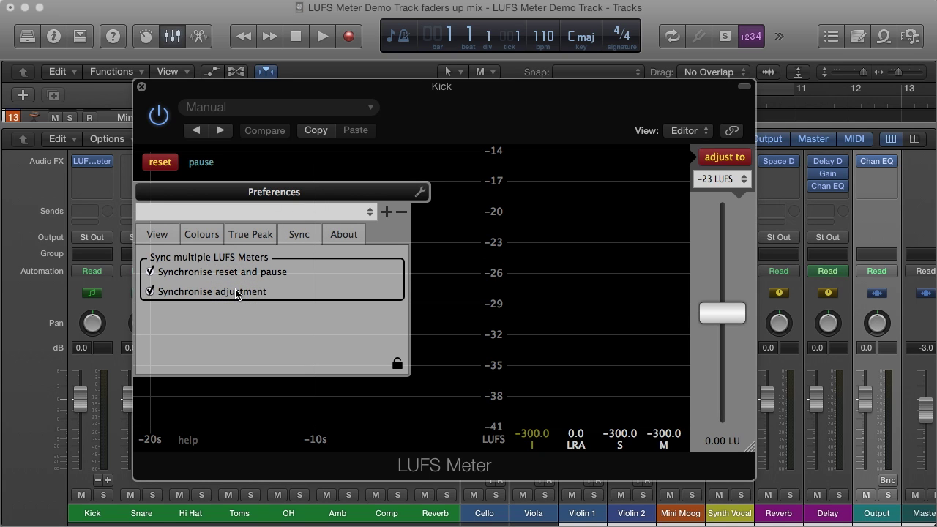
click(272, 192)
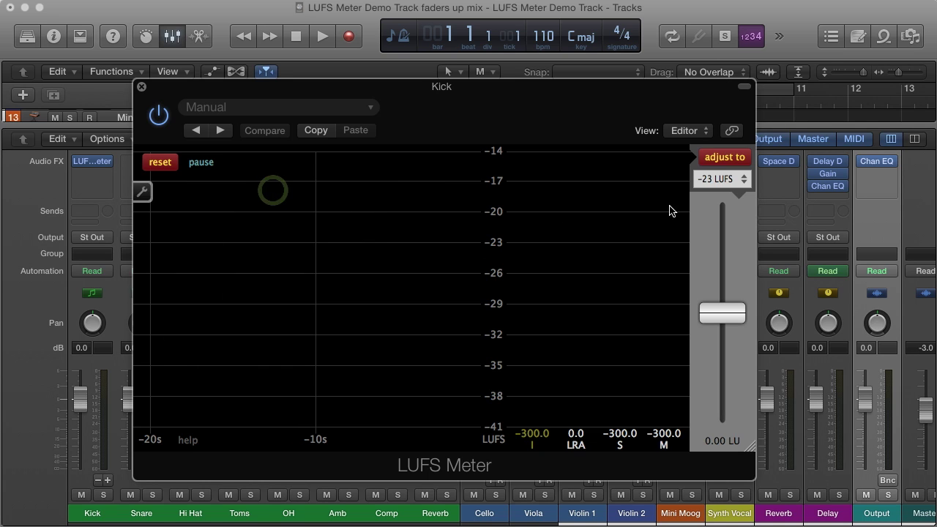
Set the Kick meter's loudness target to -30 LUFS
click(714, 182)
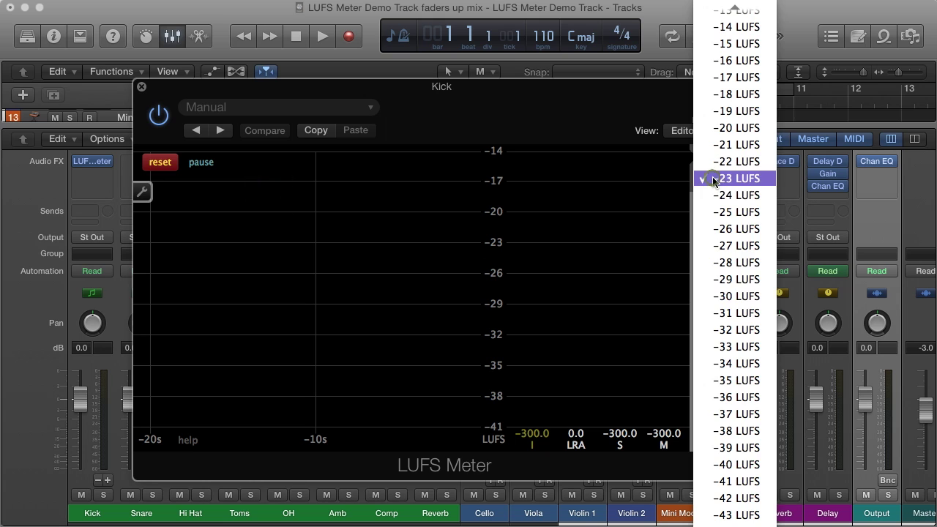
click(726, 298)
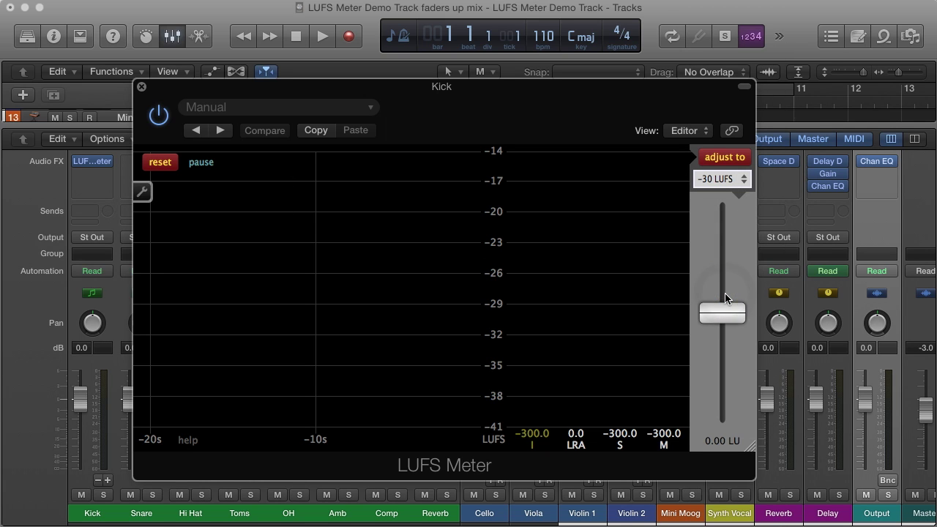
click(142, 88)
Copy the Kick's LUFS Meter onto the Snare track's Audio FX slot
mouse_move(93, 164)
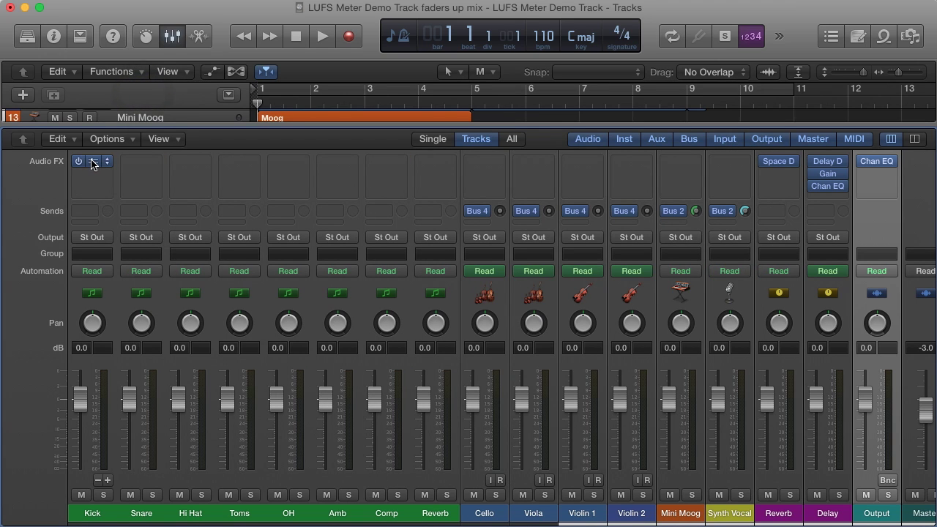
drag(93, 164, 147, 170)
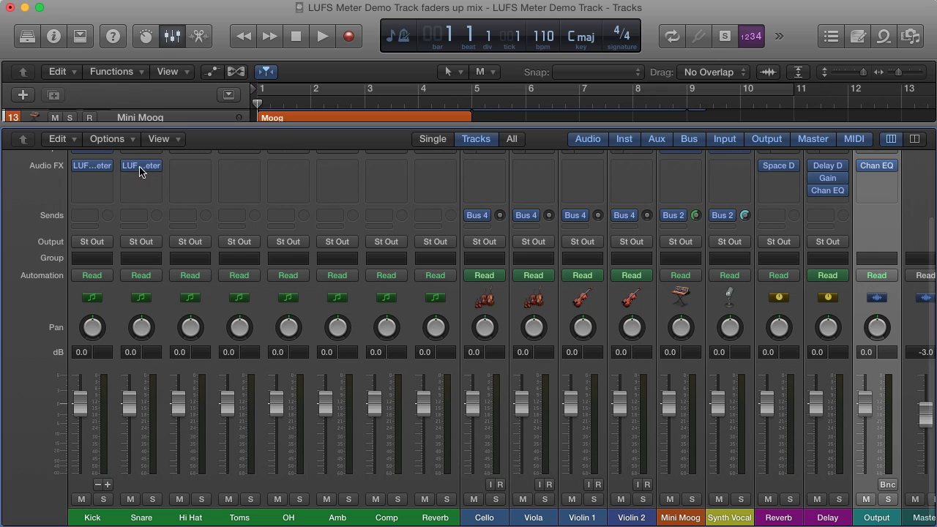
click(140, 172)
drag(74, 63, 716, 88)
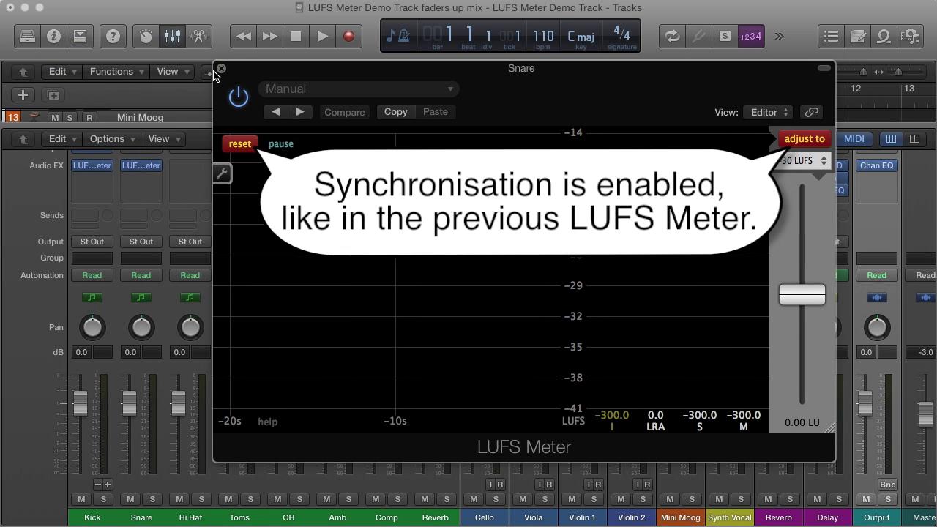
click(221, 71)
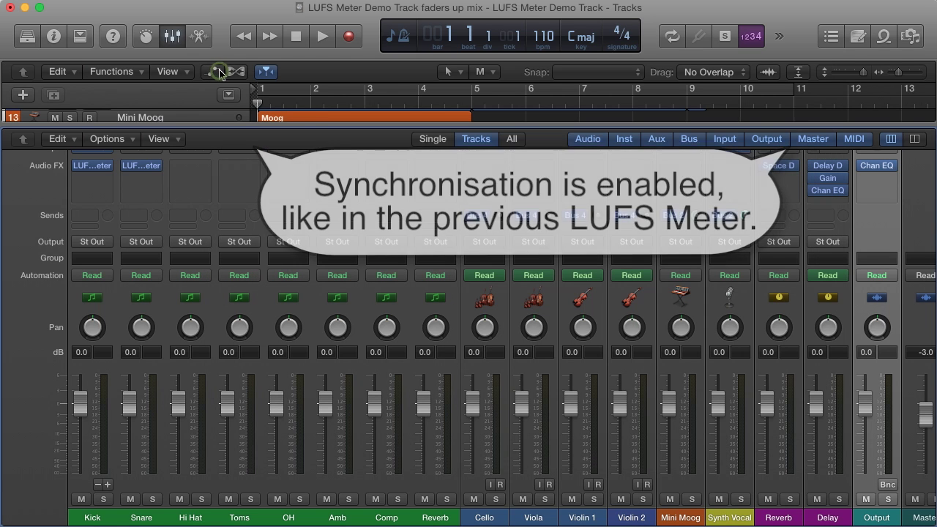
Save the Kick meter's current settings as the startup default
click(93, 169)
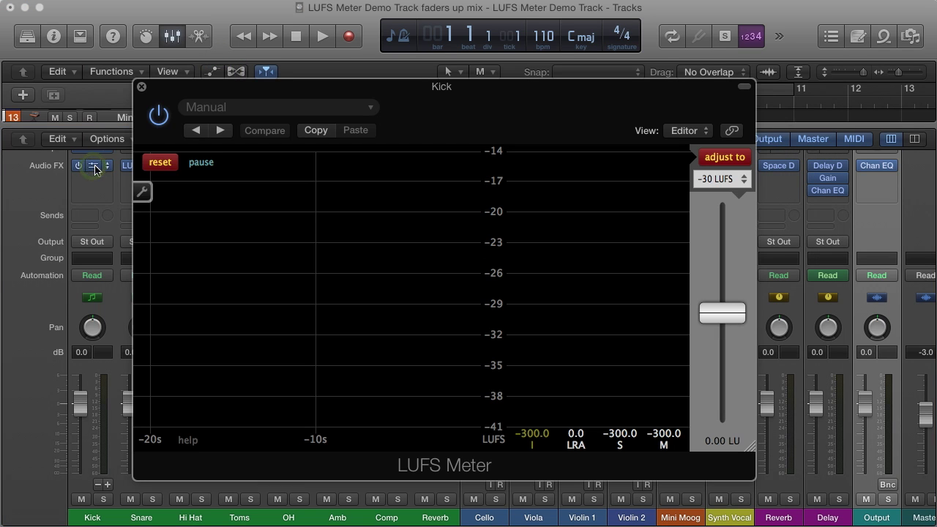
click(143, 191)
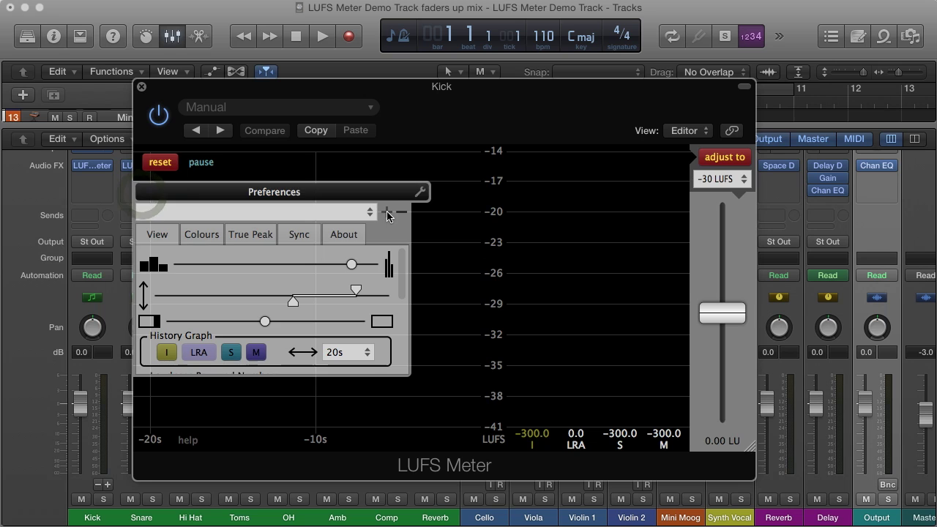
click(387, 211)
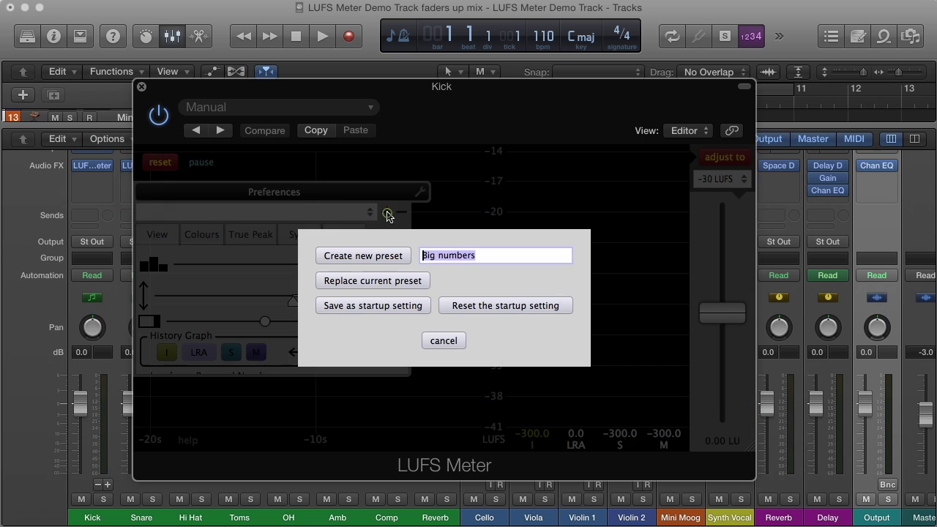
click(379, 310)
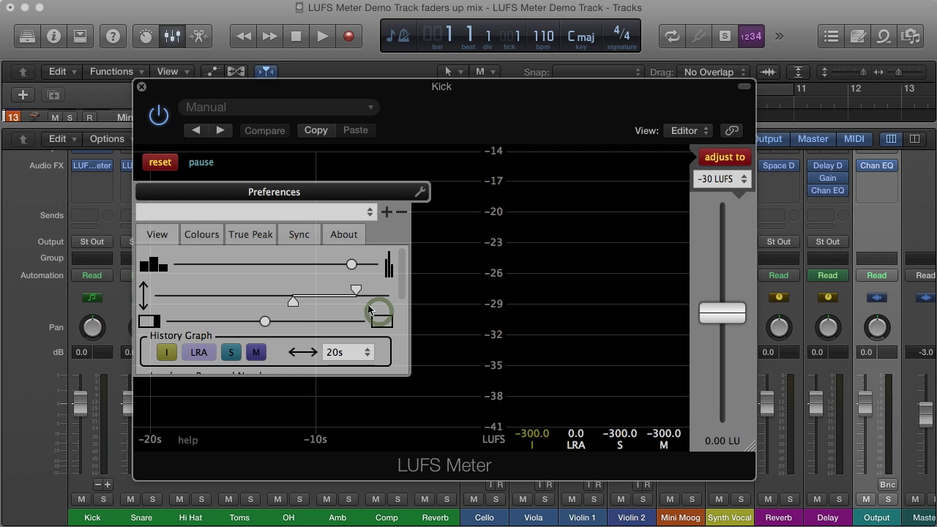
Insert a stereo LUFS Meter on Hi Hat, then copy it onto Toms, OH and Amb
click(142, 88)
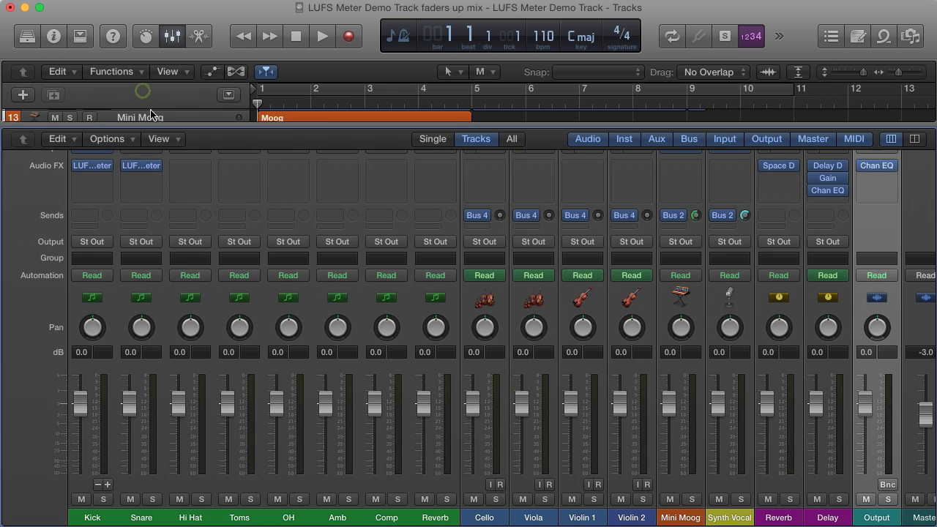
click(192, 167)
mouse_move(213, 343)
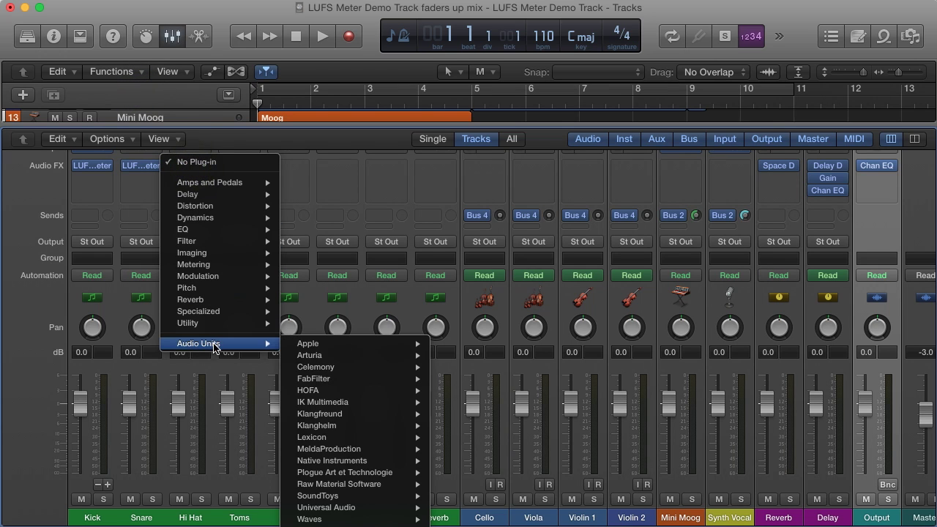
mouse_move(326, 415)
mouse_move(469, 414)
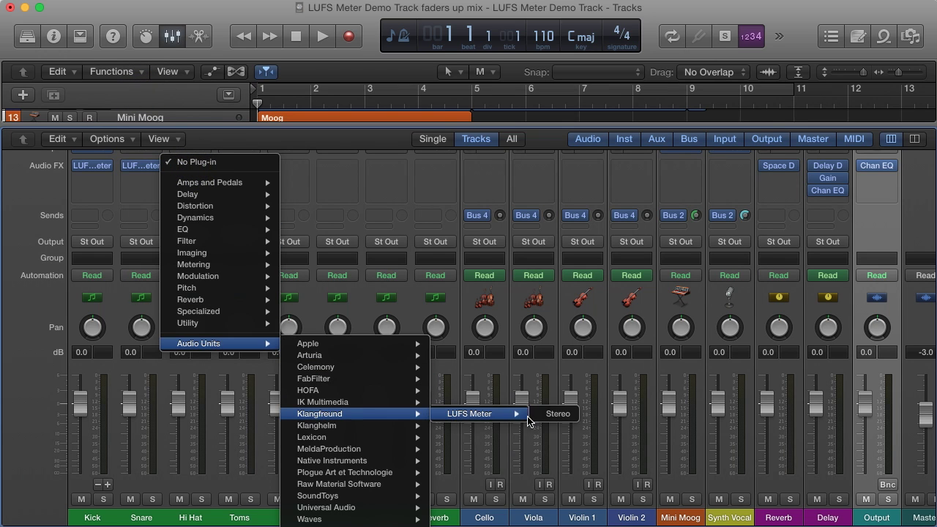
click(550, 414)
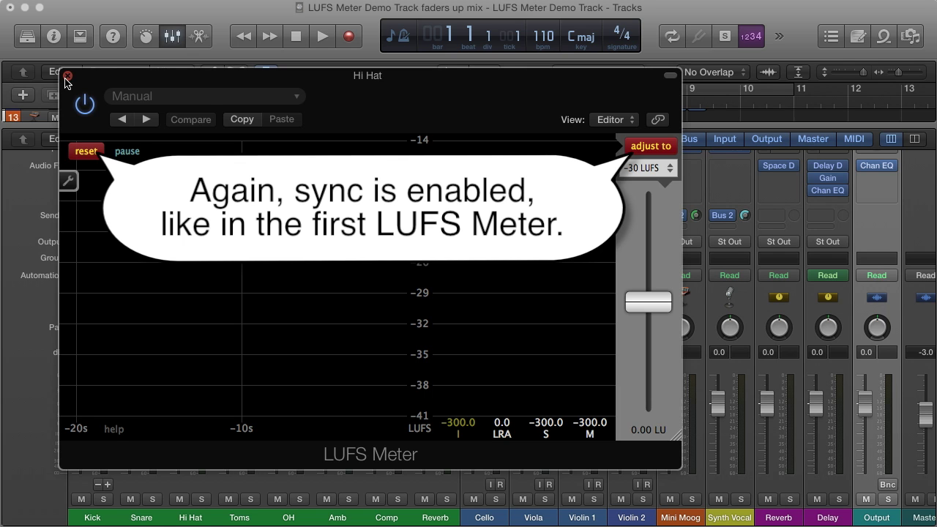
click(66, 75)
mouse_move(191, 166)
mouse_down()
mouse_move(352, 182)
mouse_move(387, 169)
mouse_move(732, 171)
mouse_move(828, 203)
mouse_up()
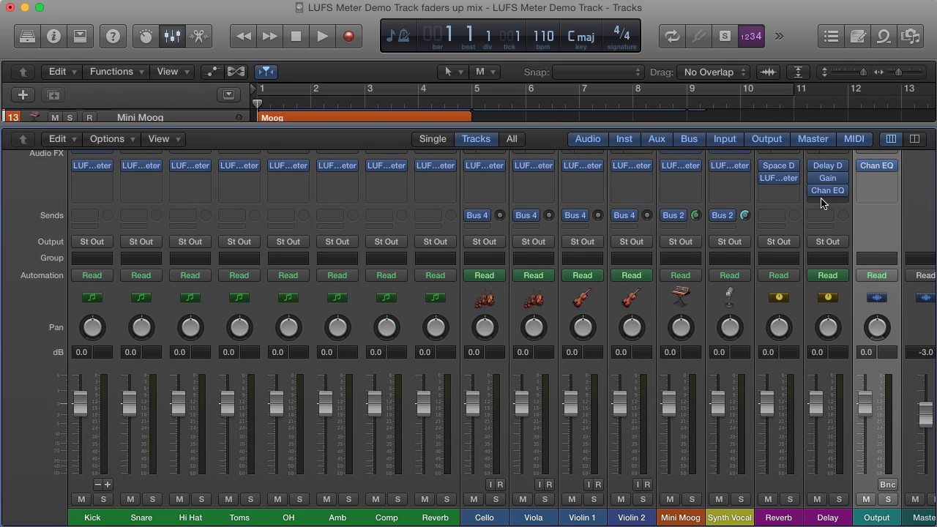
Reset the Kick's LUFS Meter readings and play the song to measure it
click(93, 163)
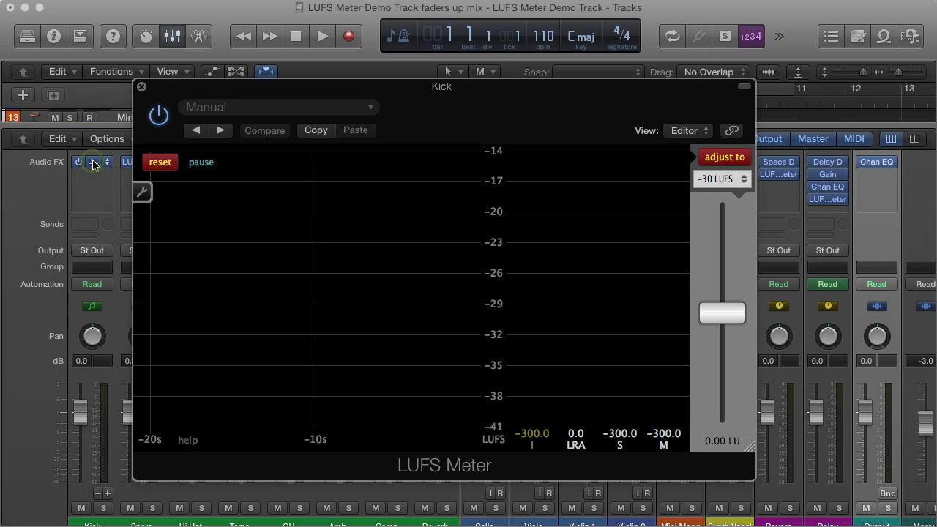
click(161, 164)
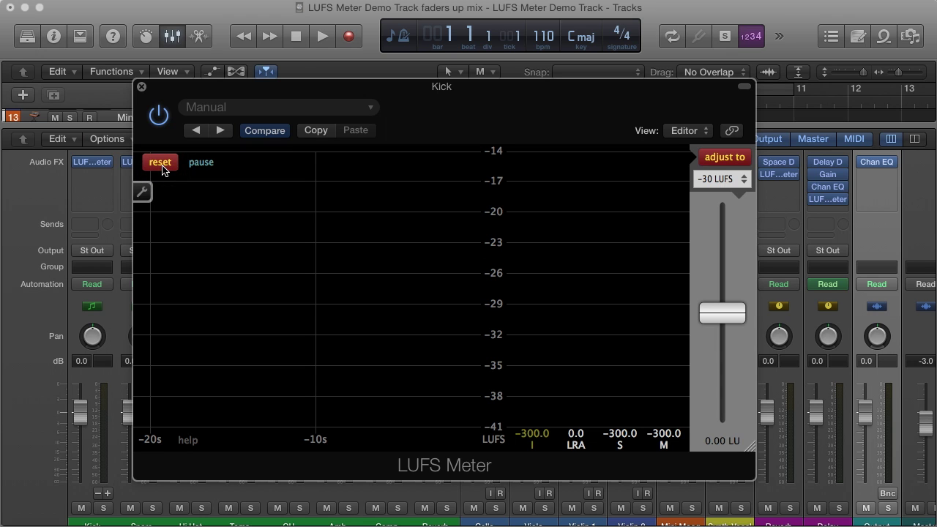
click(323, 38)
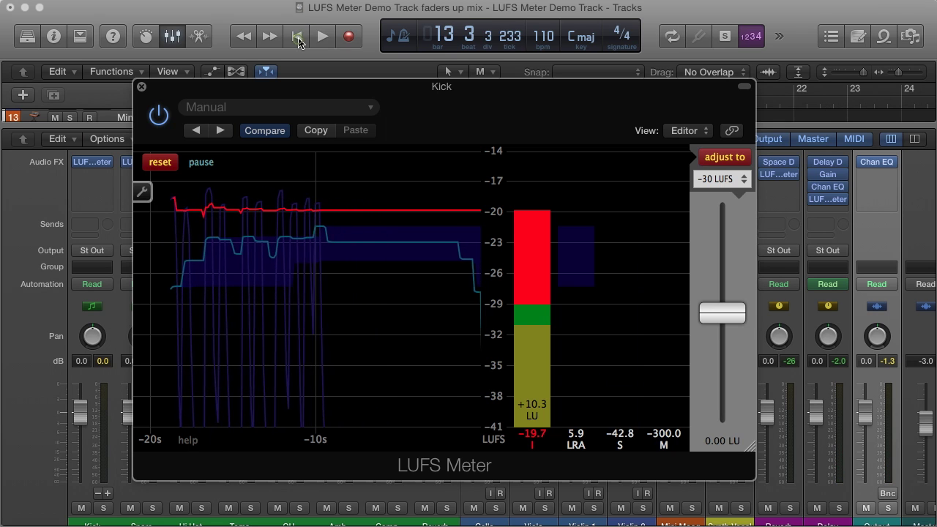
Stop playback, adjust the Kick to the -30 LUFS target, and pause its meter
click(296, 36)
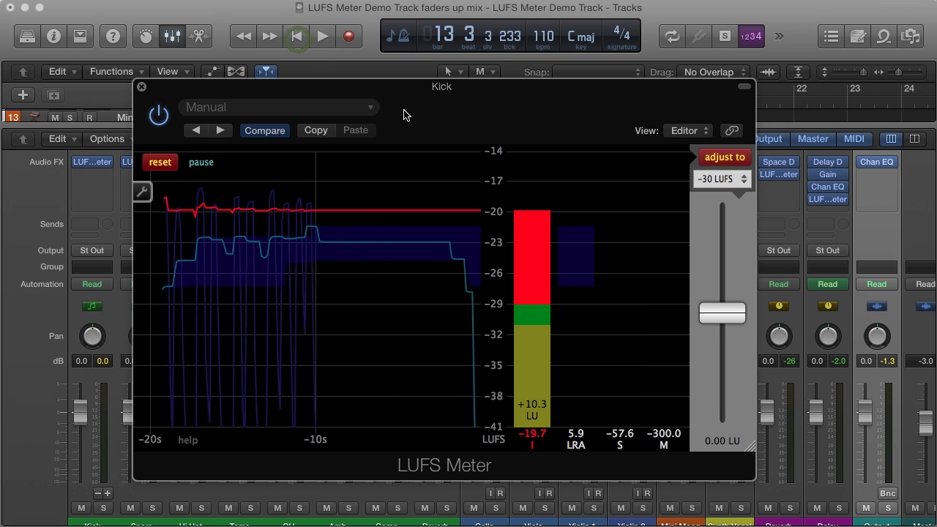
click(714, 158)
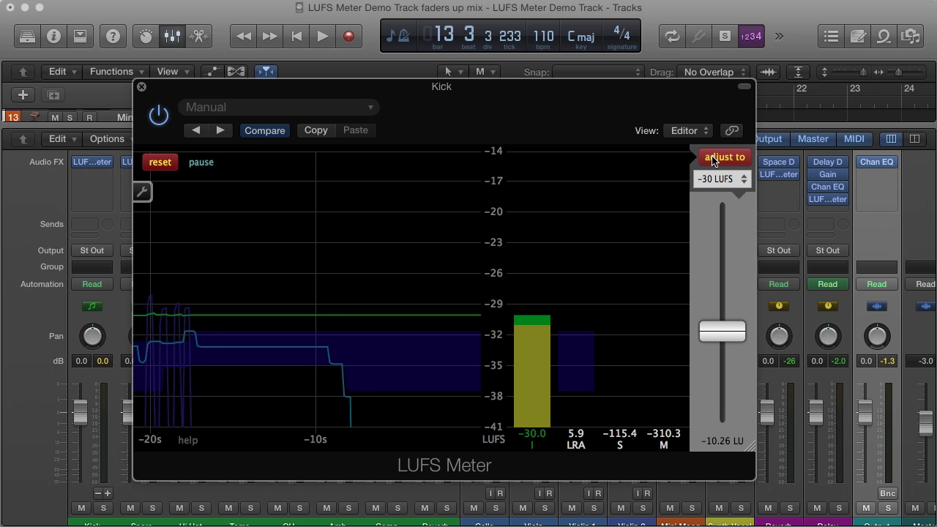
click(208, 170)
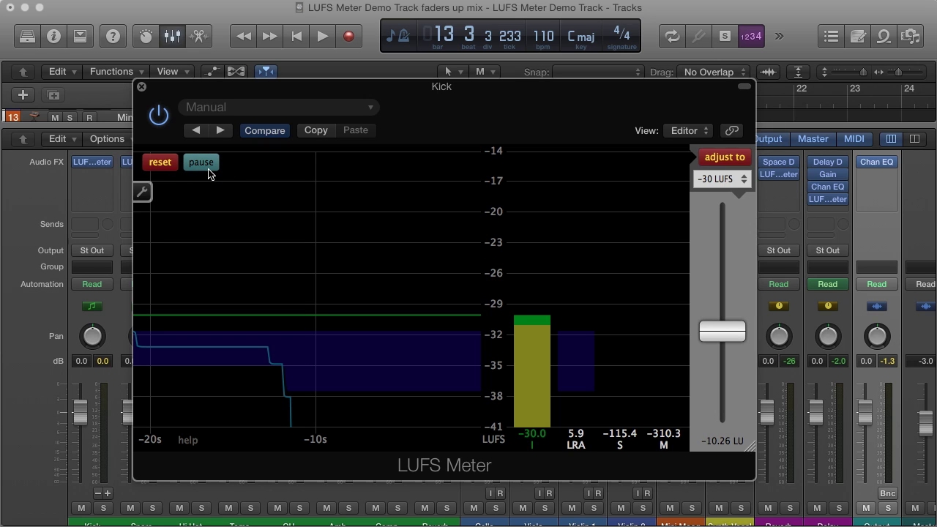
click(143, 89)
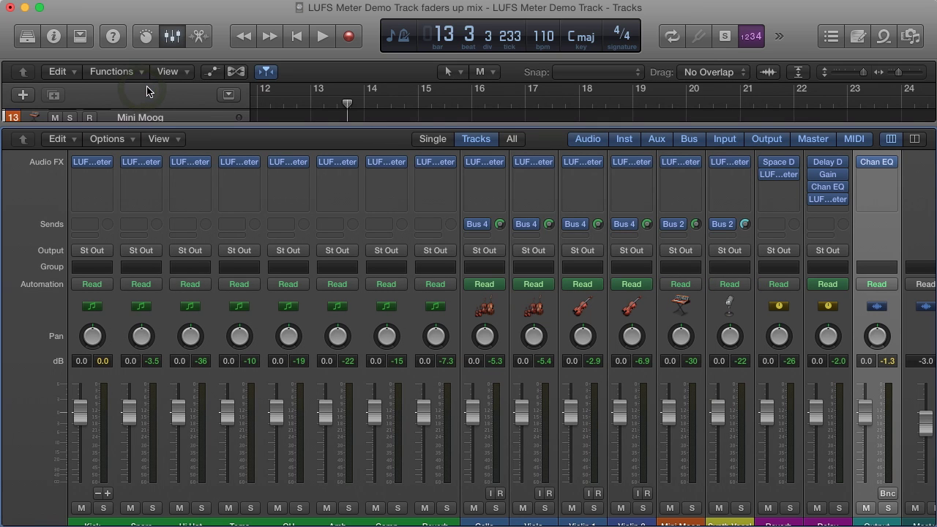
Rewind and play the full mix through so every track's meter measures
click(297, 40)
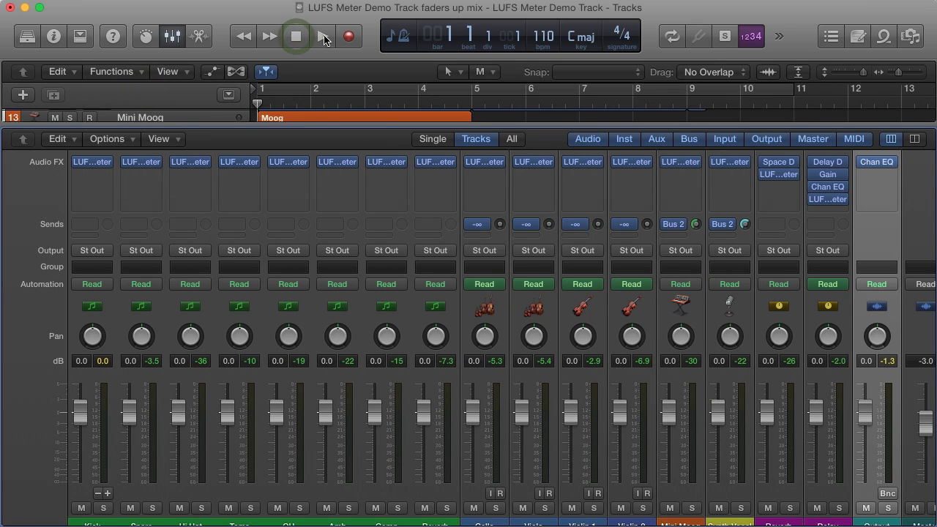
click(322, 37)
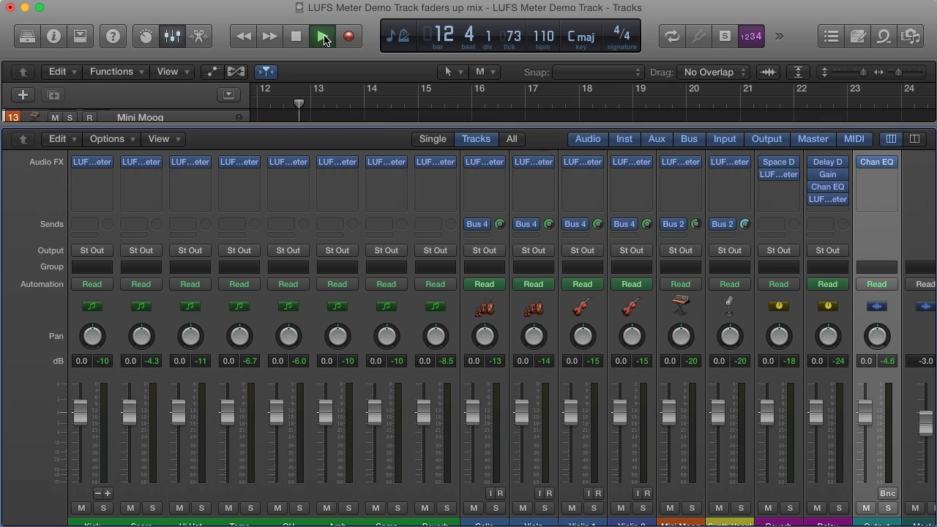
click(295, 38)
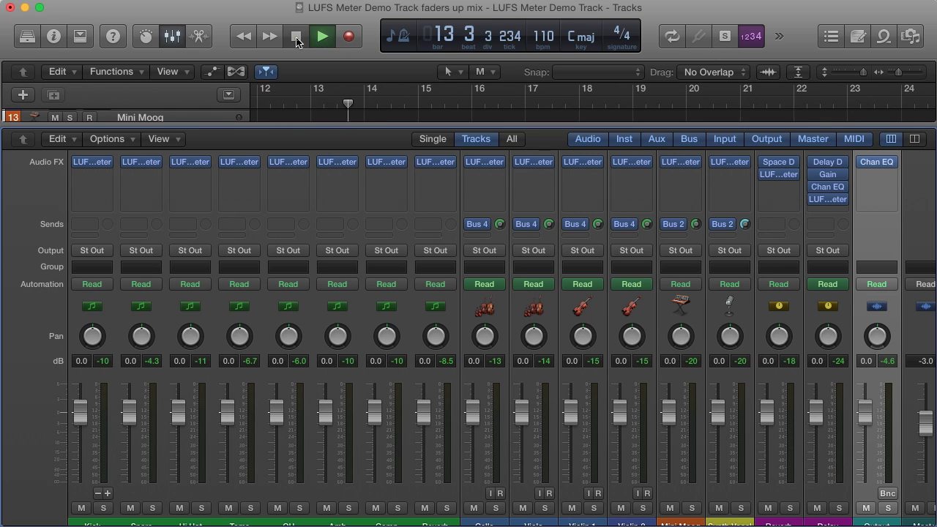
Open the Hi Hat, Snare and Kick LUFS Meters in a cascaded arrangement
click(191, 167)
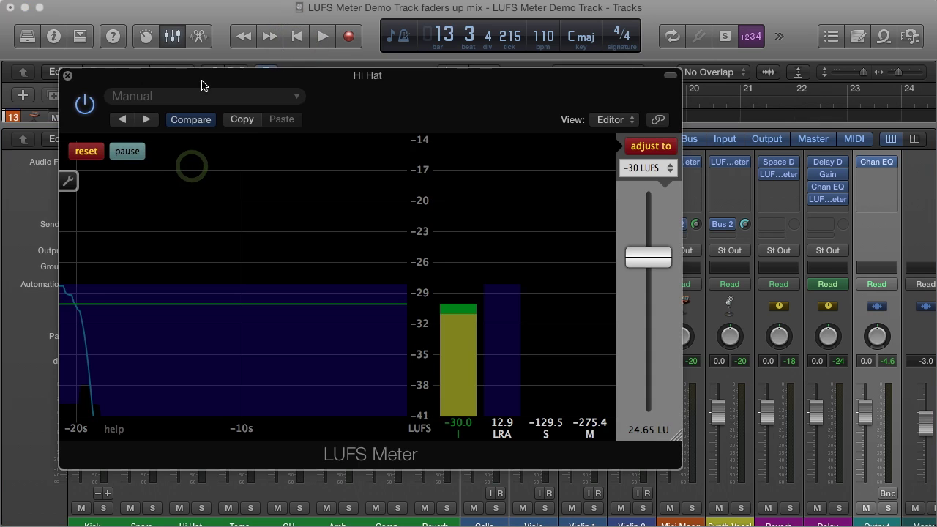
drag(204, 85, 425, 86)
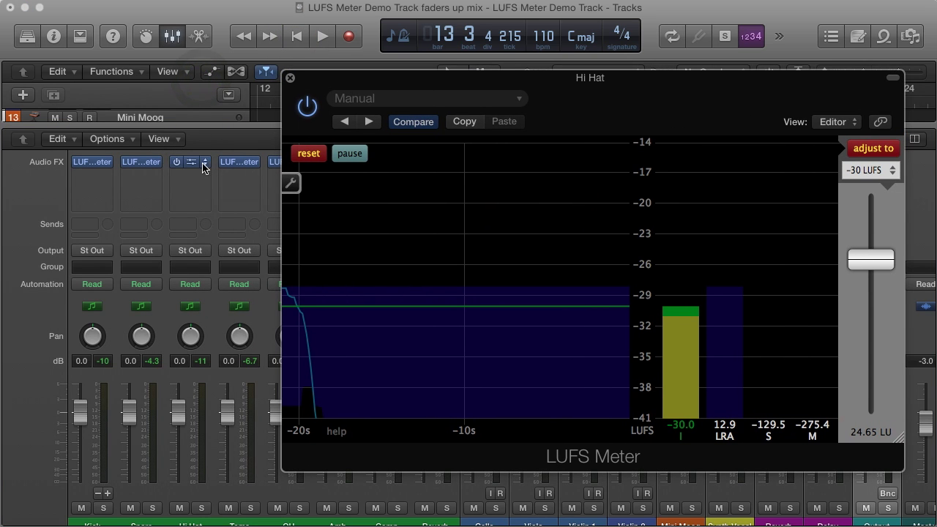
click(143, 167)
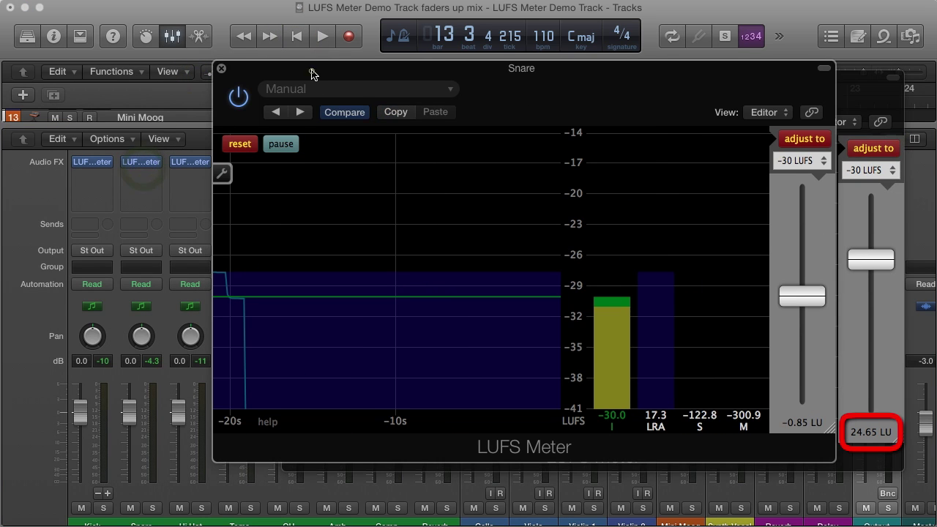
drag(312, 73, 313, 108)
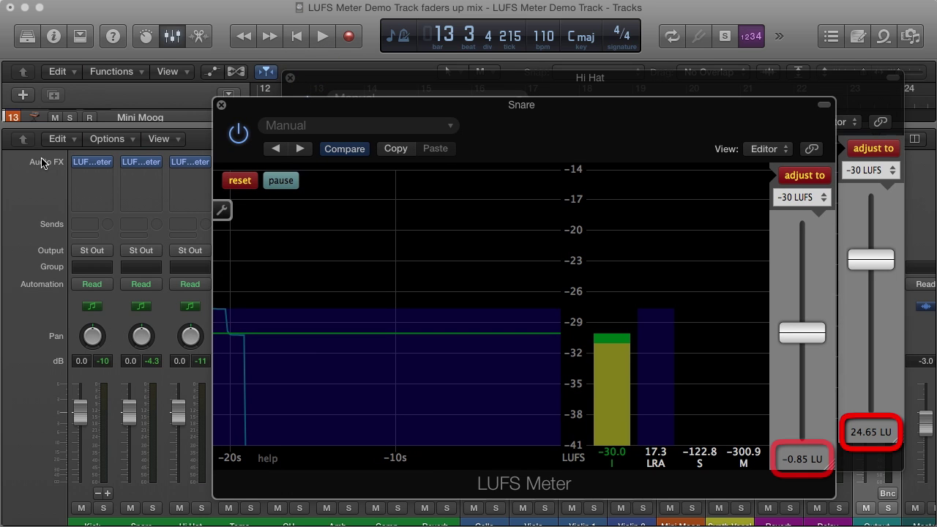
click(87, 164)
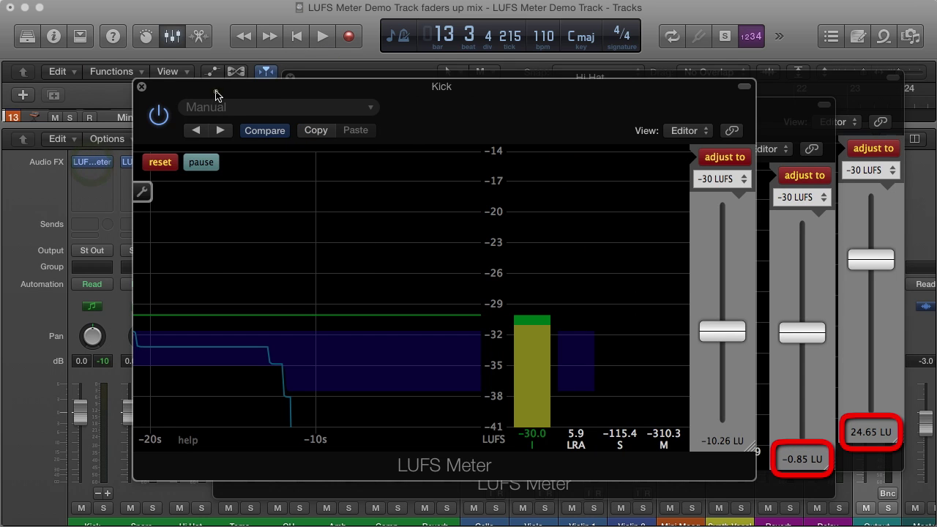
drag(216, 95, 227, 131)
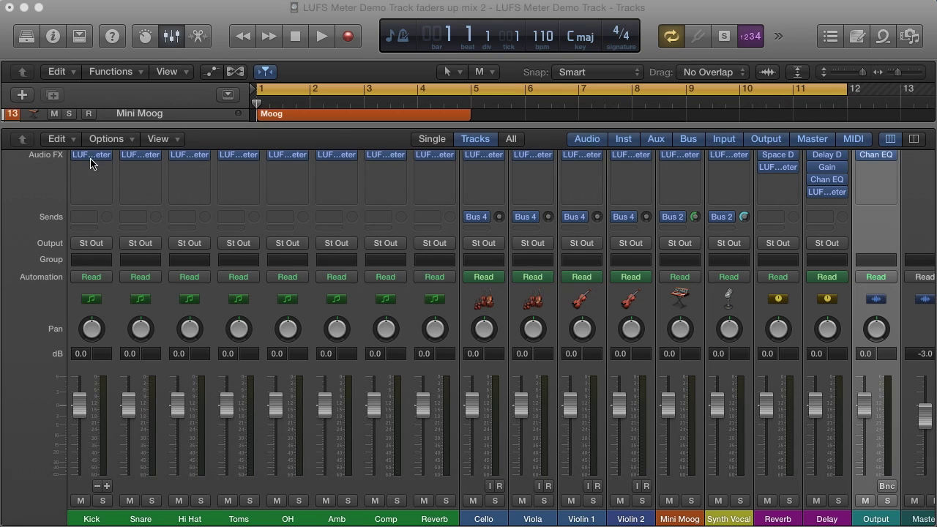
With the Kick meter open, bounce the mix offline as a 24-bit PCM Wave file
click(91, 156)
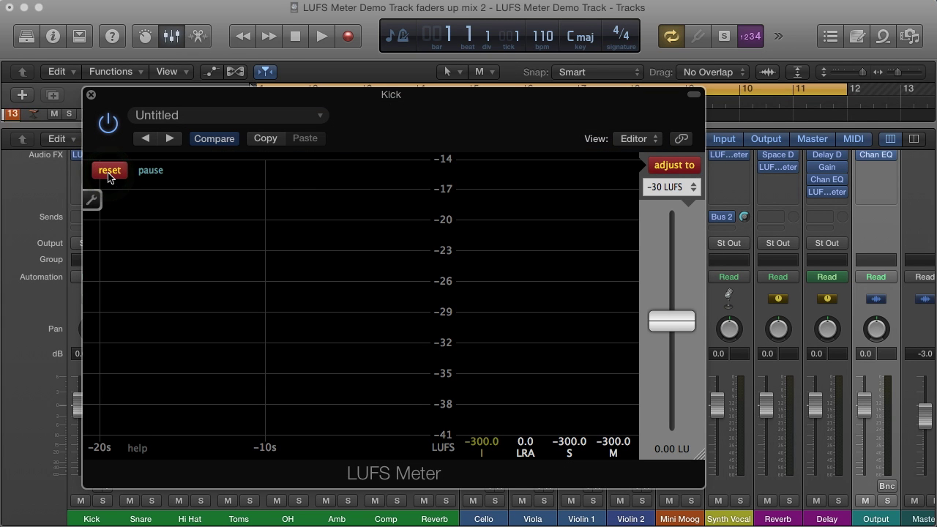
click(887, 487)
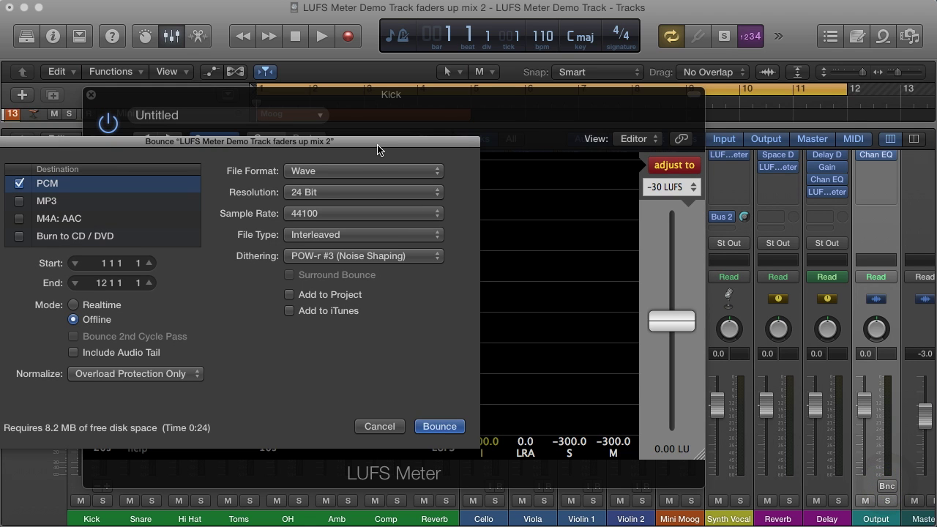
drag(378, 149, 582, 156)
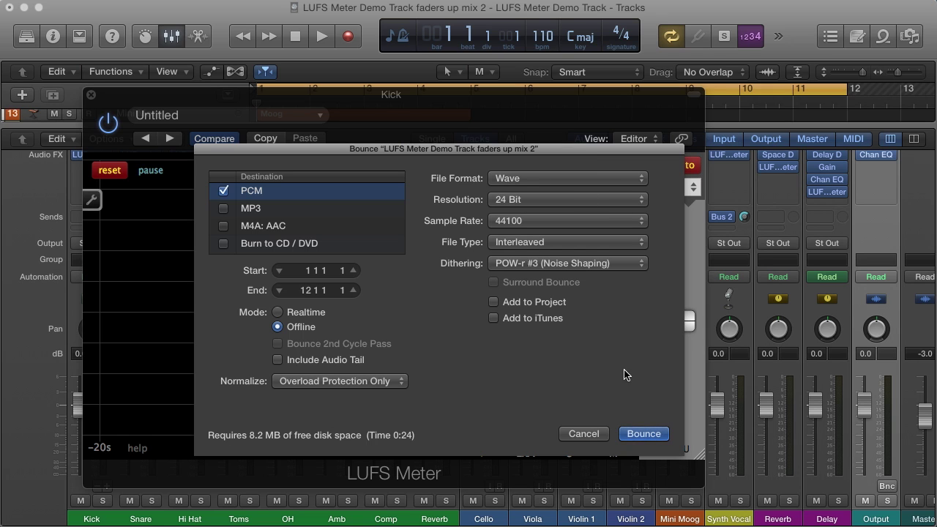
click(643, 434)
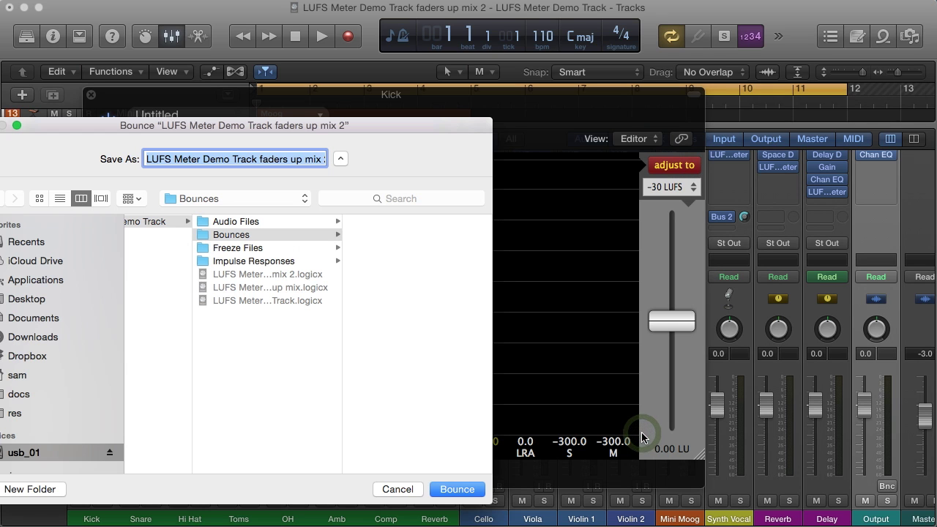
click(456, 489)
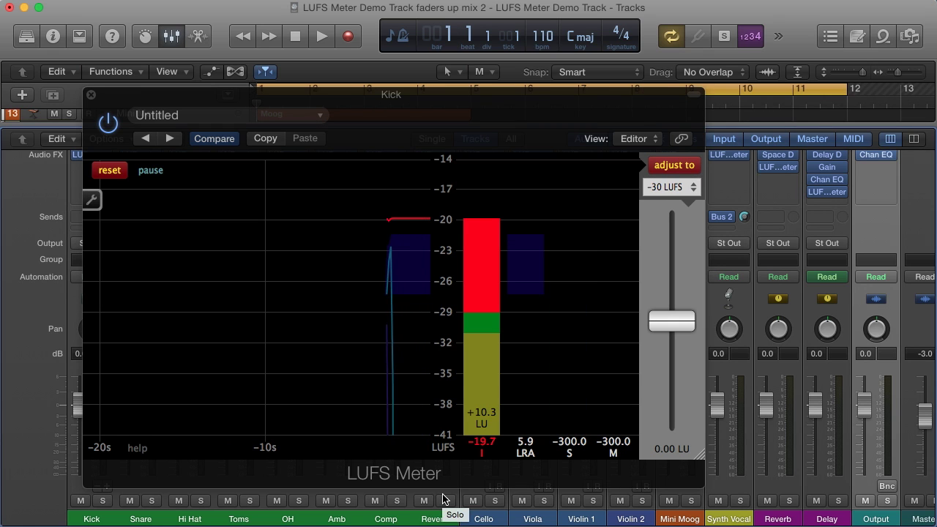
Apply the -10.26 LU adjustment to bring the Kick to -30 LUFS, then pause
click(670, 165)
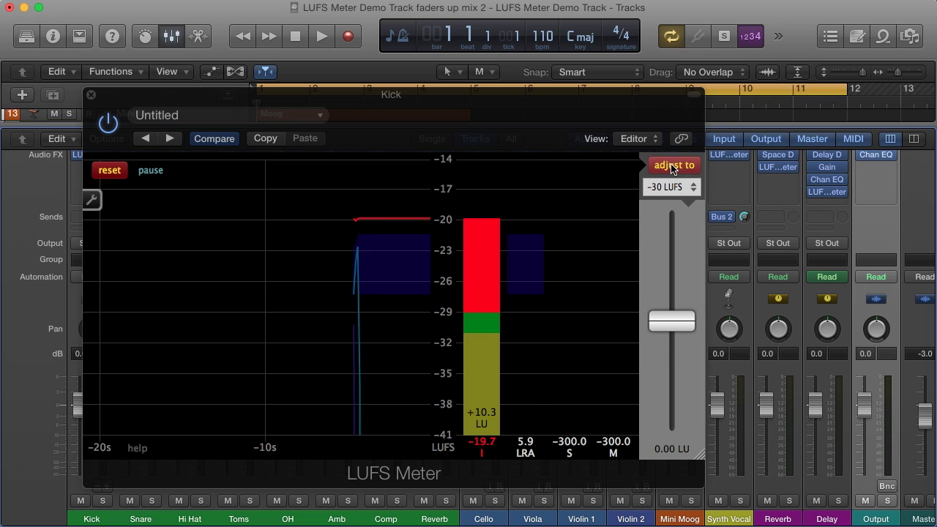
click(162, 171)
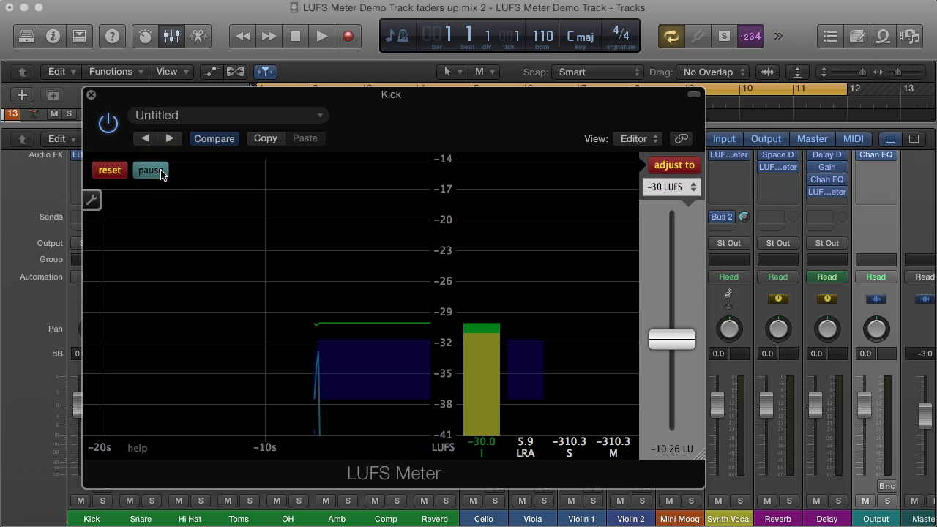